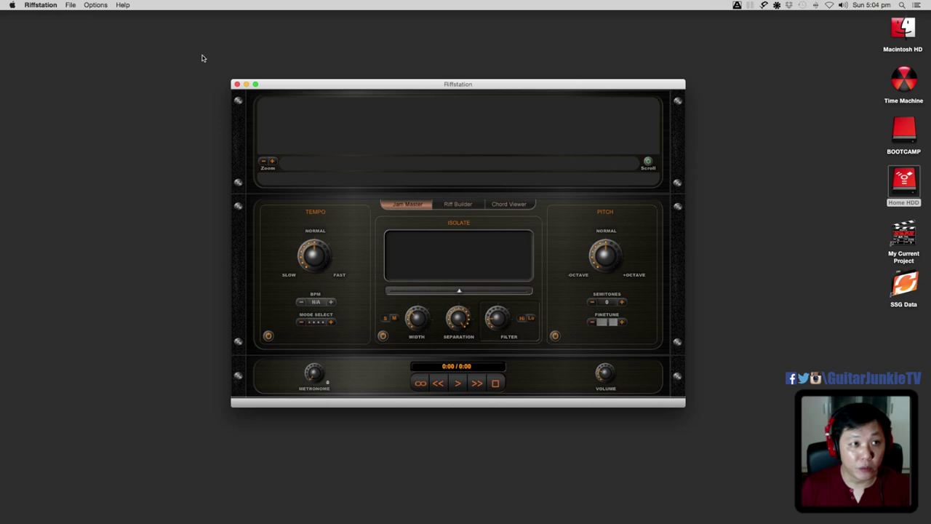
# - Open the Roller Coaster MP3 through File > Open Audio File so its 3:30 waveform loads
pyautogui.click(67, 5)
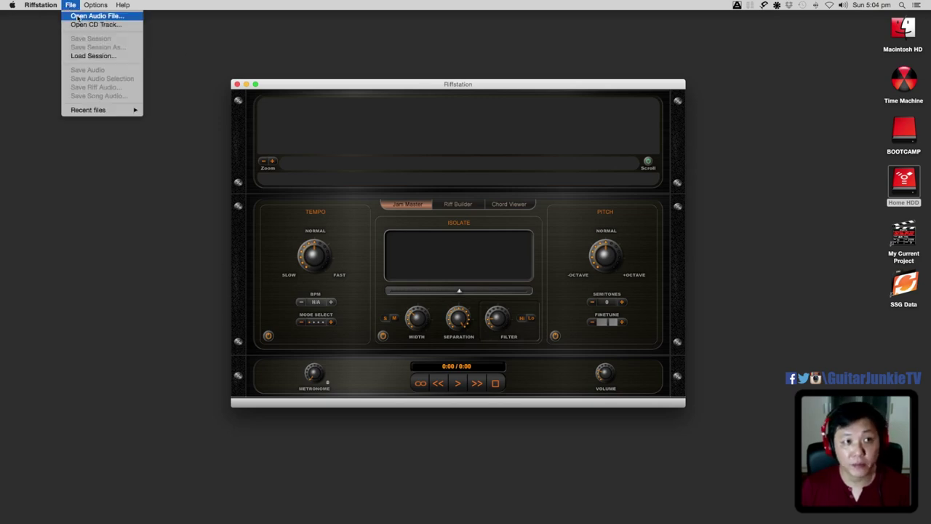
pyautogui.click(77, 16)
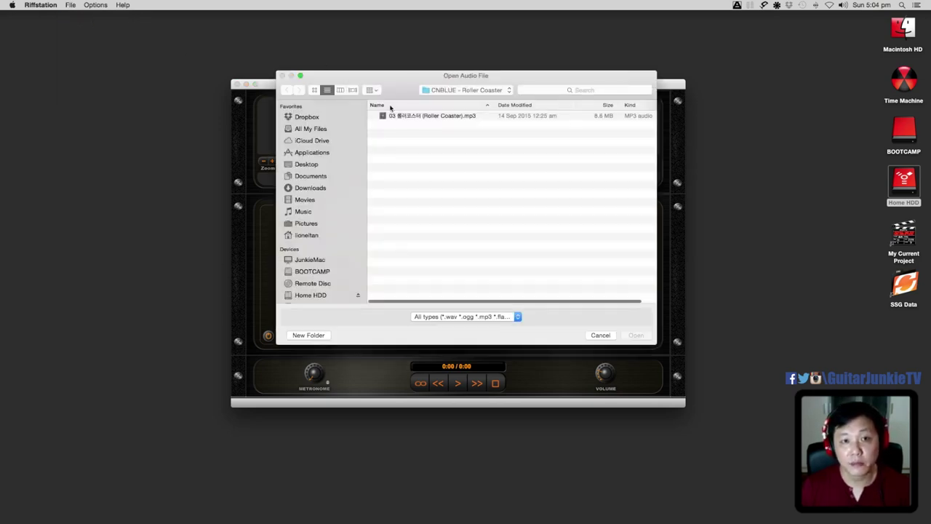
pyautogui.click(432, 118)
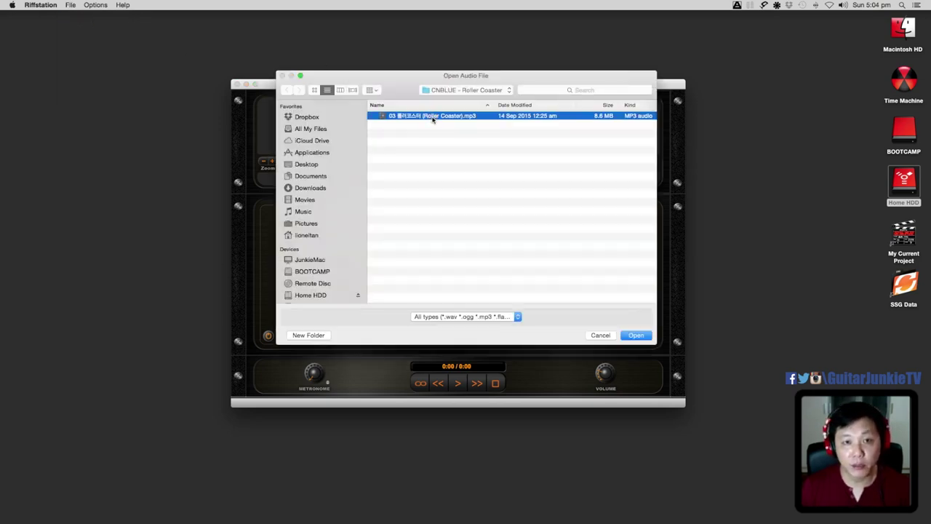
pyautogui.click(636, 335)
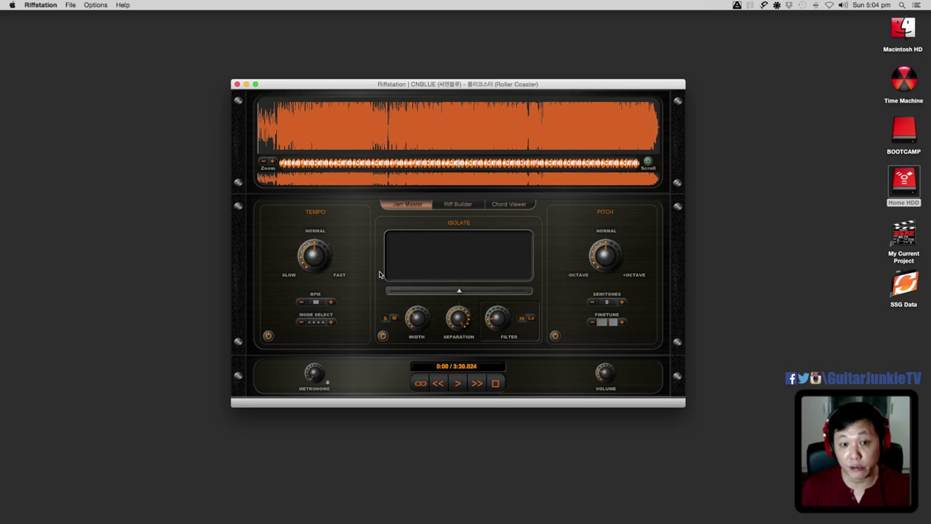
# - Play the song with Isolate switched on and focused on the left side of the mix
pyautogui.click(305, 126)
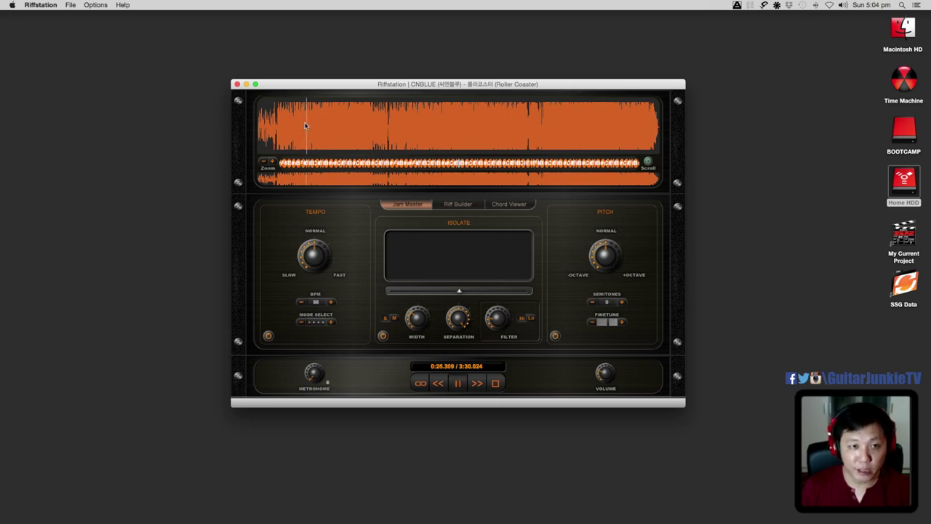
pyautogui.click(382, 336)
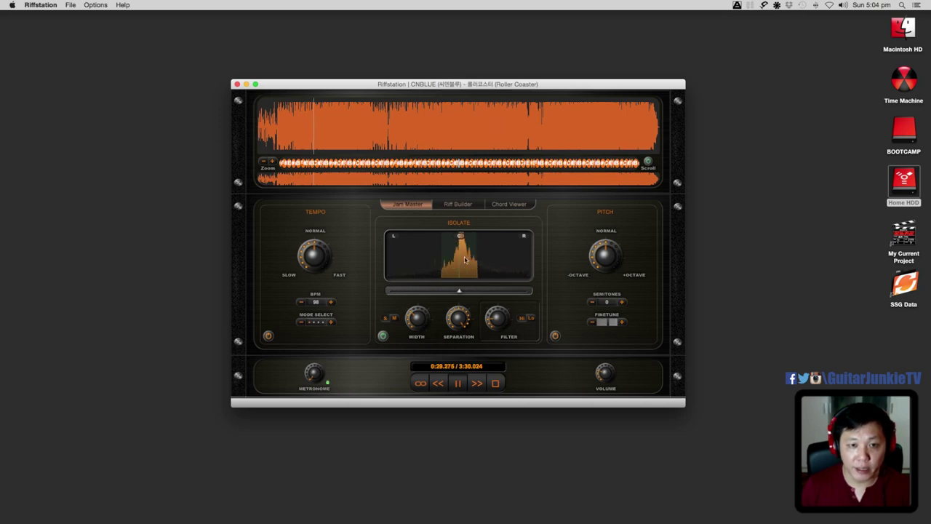
pyautogui.click(458, 292)
pyautogui.moveTo(457, 292); pyautogui.dragTo(401, 293)
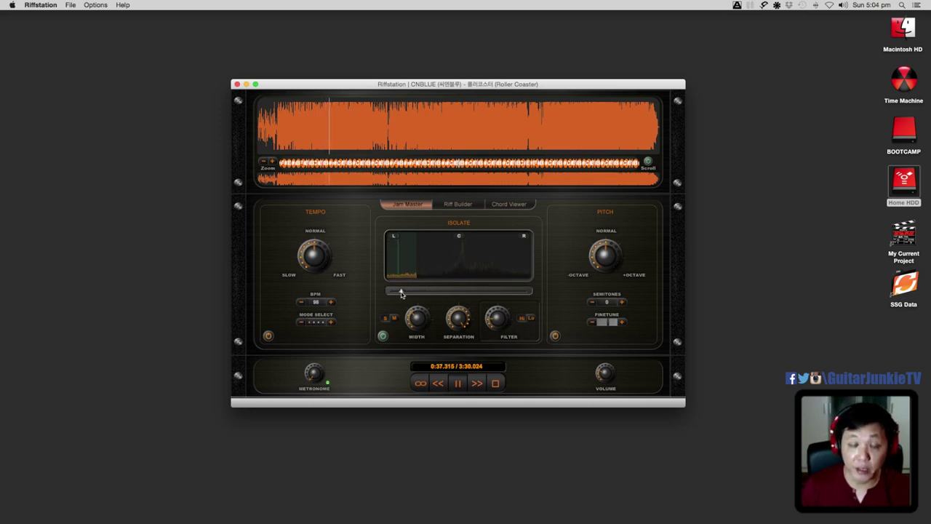
# - Sweep the Isolate slider to the right side and back to the left, then stop playback
pyautogui.moveTo(401, 292); pyautogui.dragTo(513, 295)
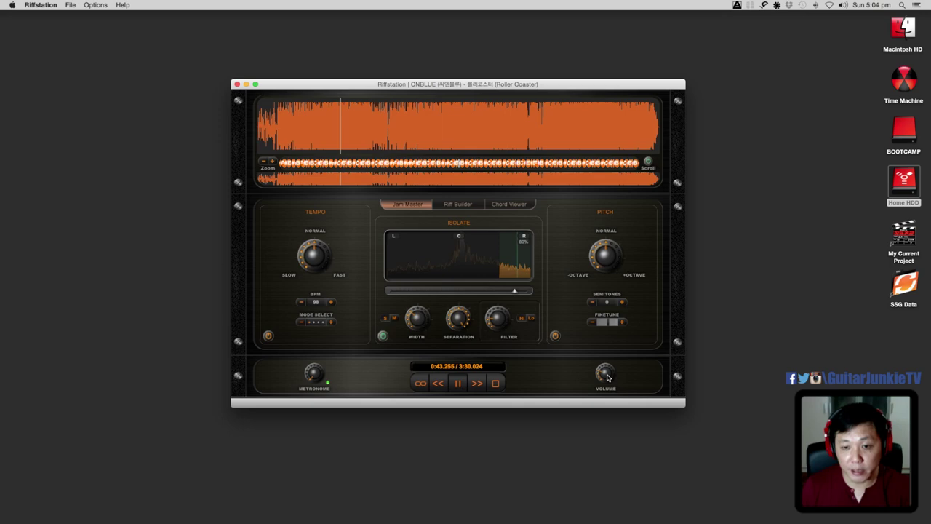
pyautogui.moveTo(606, 375); pyautogui.dragTo(608, 373)
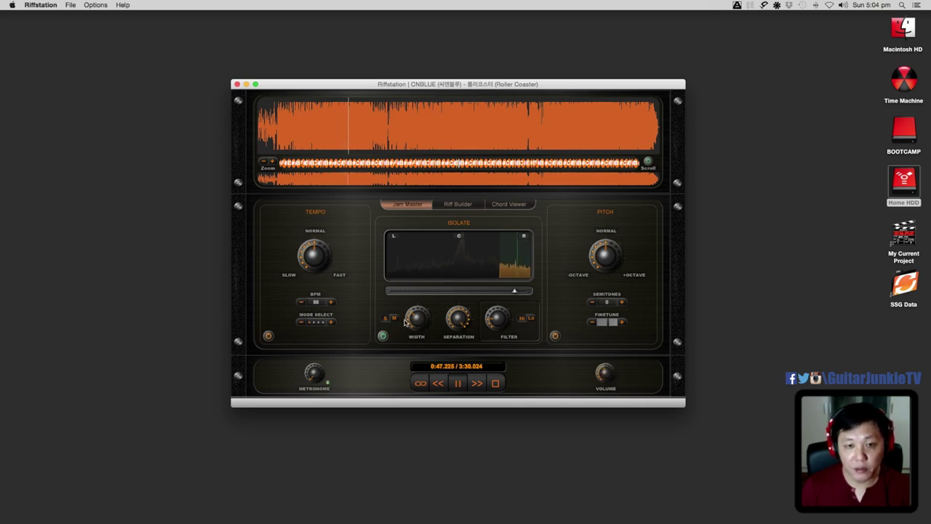
pyautogui.moveTo(407, 320)
pyautogui.mouseDown()
pyautogui.moveTo(413, 293)
pyautogui.moveTo(416, 320)
pyautogui.mouseUp()
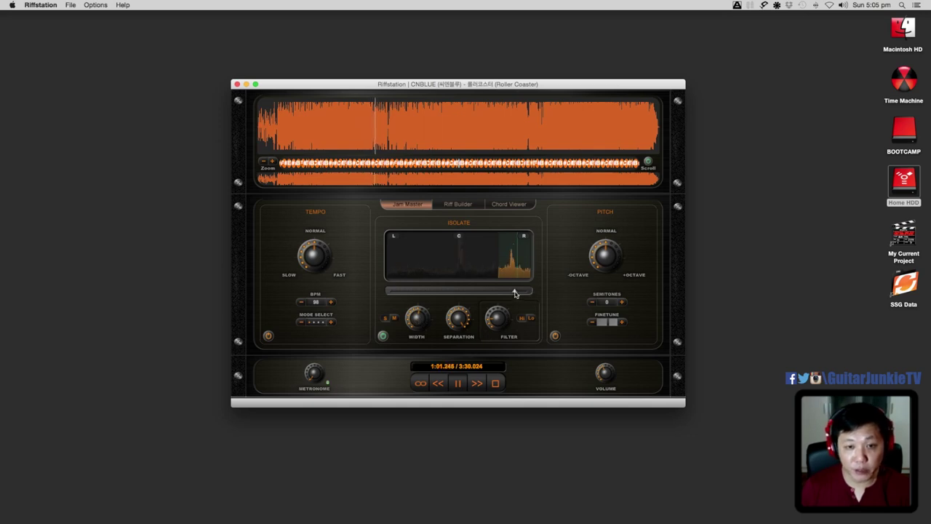
pyautogui.moveTo(514, 291); pyautogui.dragTo(403, 294)
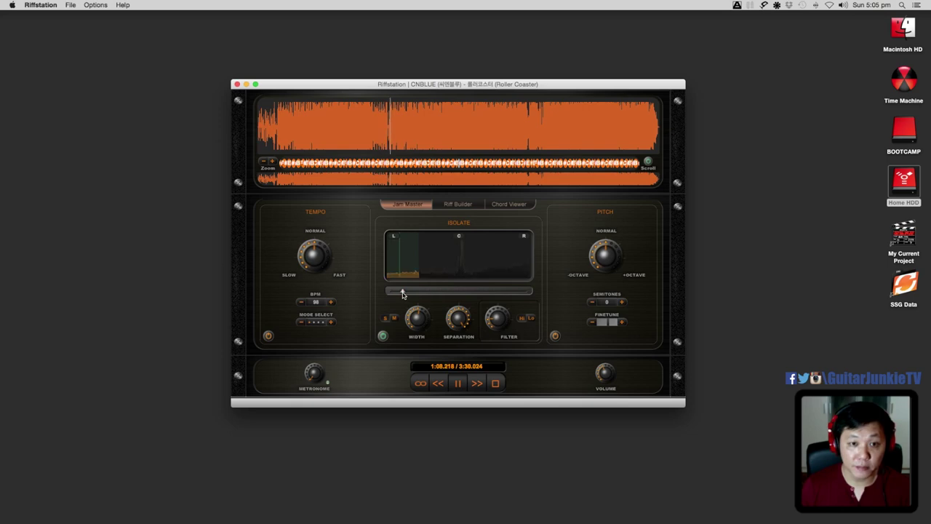
pyautogui.press('space')
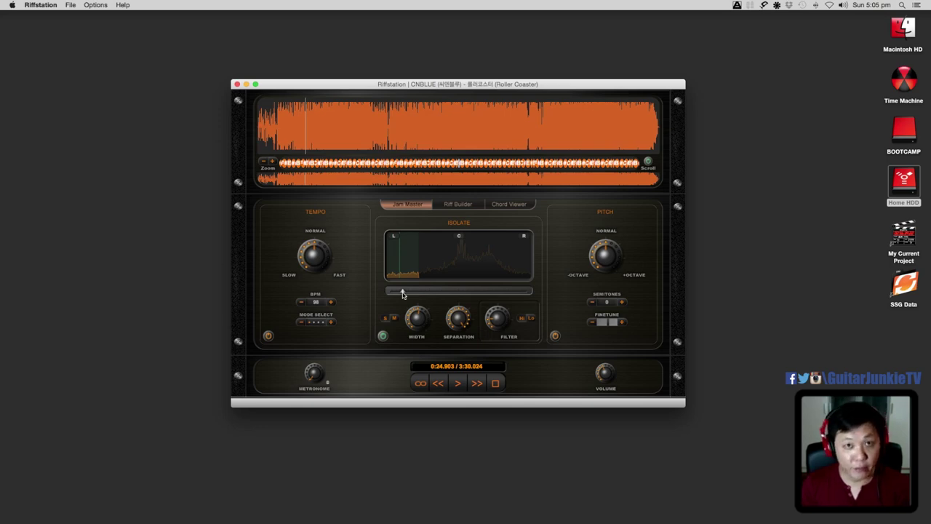
# - Jump playback to around 1:52 with Isolate off to hear the full mix, then pause
pyautogui.click(472, 120)
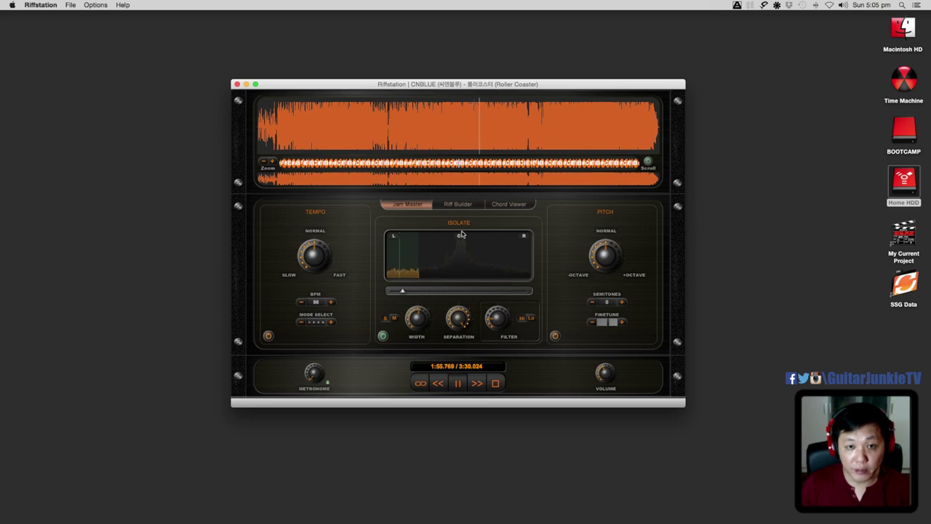
pyautogui.click(383, 335)
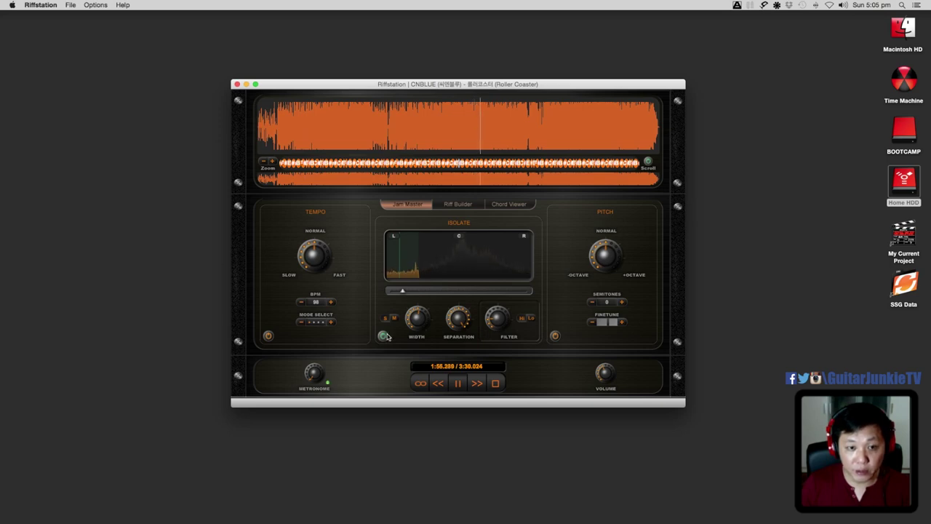
pyautogui.click(478, 138)
pyautogui.click(482, 136)
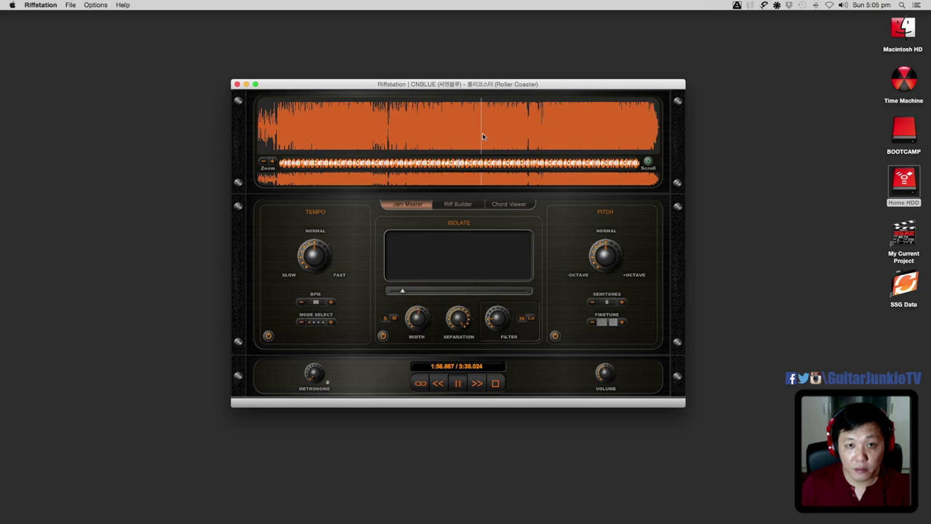
pyautogui.press('space')
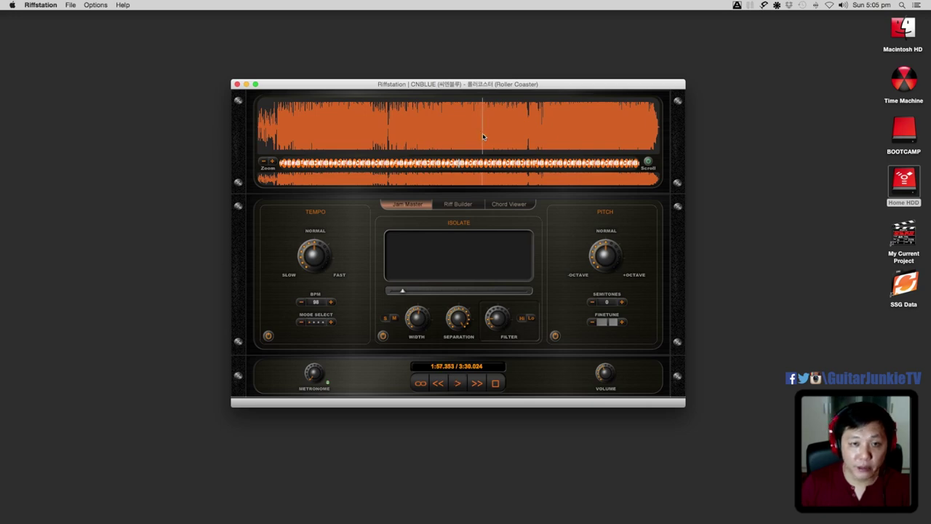
# - Re-enable Isolate, resume playback and centre the Isolate slider in the stereo field
pyautogui.click(382, 336)
pyautogui.press('space')
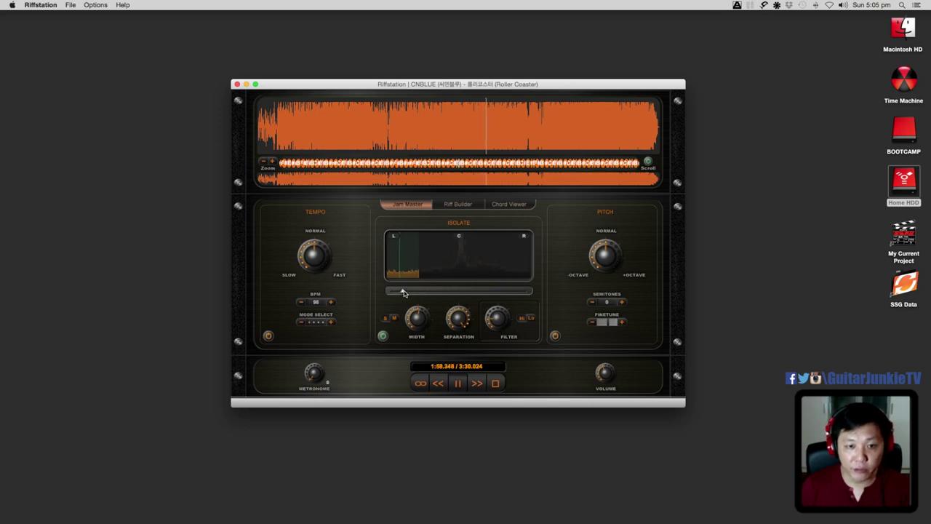
pyautogui.moveTo(402, 291); pyautogui.dragTo(463, 294)
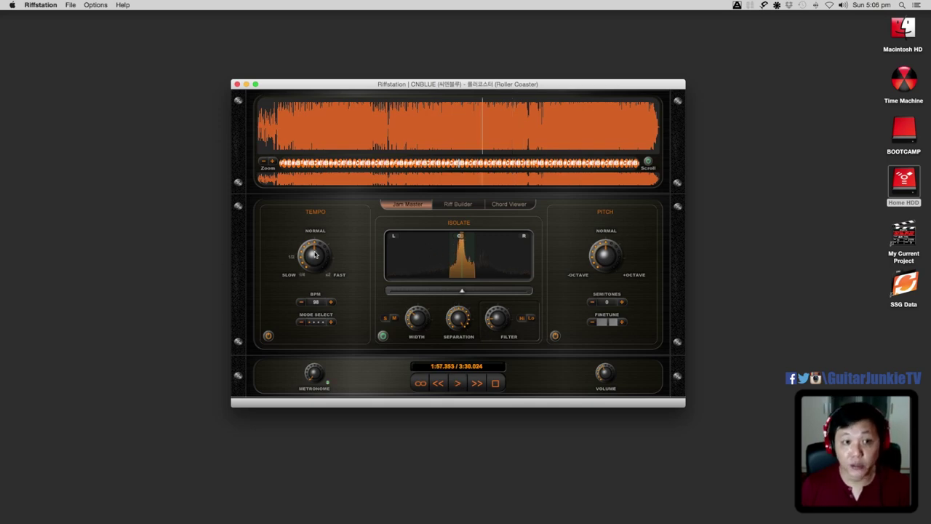
# - Slow the tempo to 24.5 BPM during playback, then restore 77.42 BPM and disable Tempo
pyautogui.press('space')
pyautogui.moveTo(314, 253); pyautogui.dragTo(307, 280)
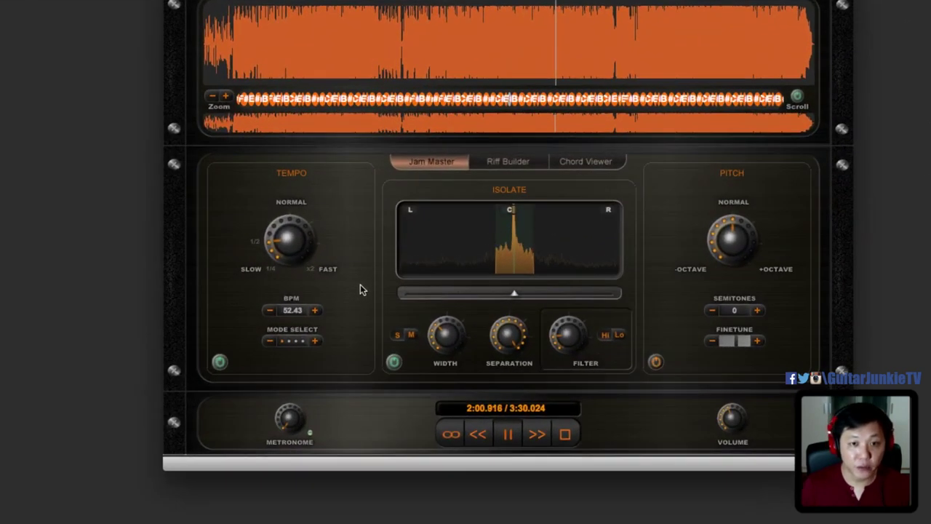
pyautogui.moveTo(285, 244); pyautogui.dragTo(290, 290)
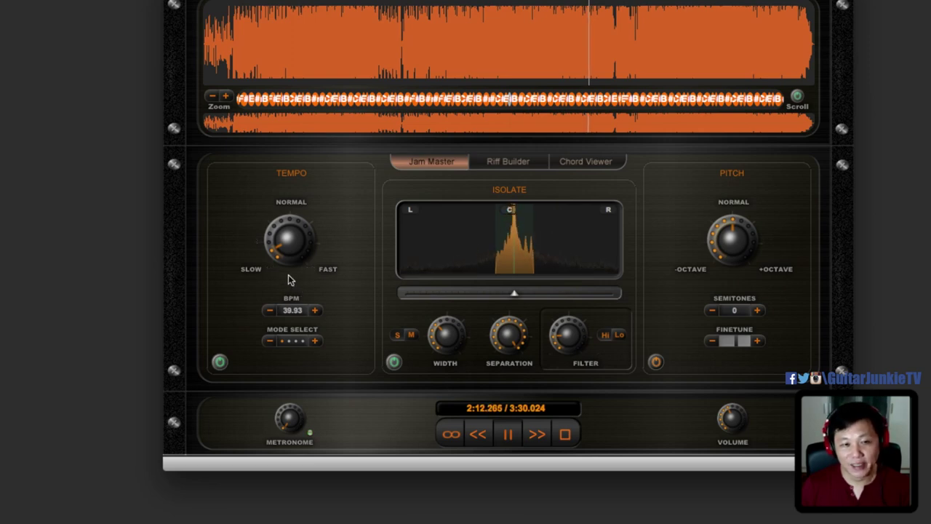
pyautogui.moveTo(289, 276); pyautogui.dragTo(349, 342)
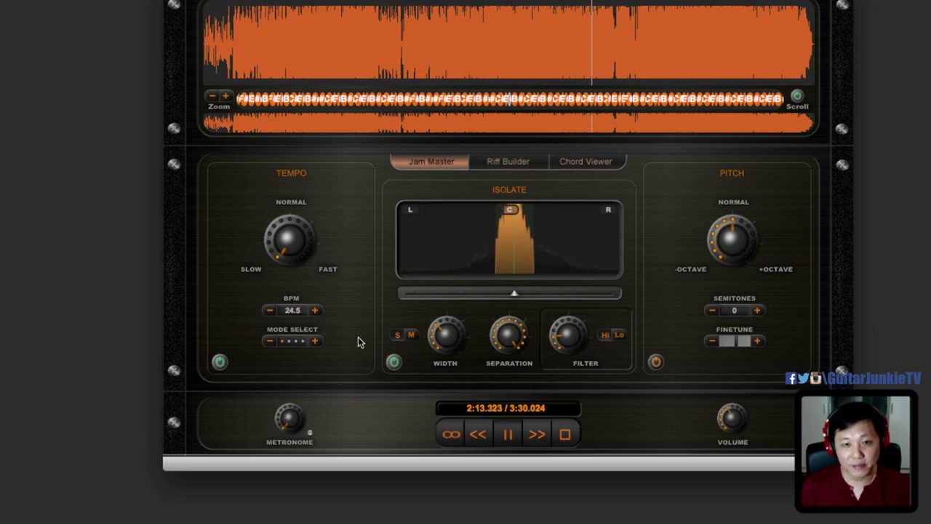
pyautogui.moveTo(298, 259); pyautogui.dragTo(295, 201)
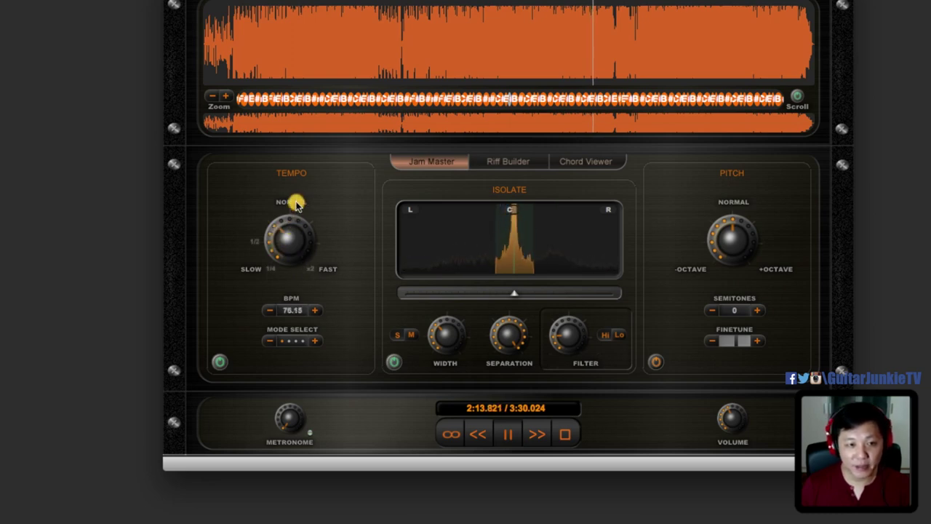
pyautogui.click(220, 363)
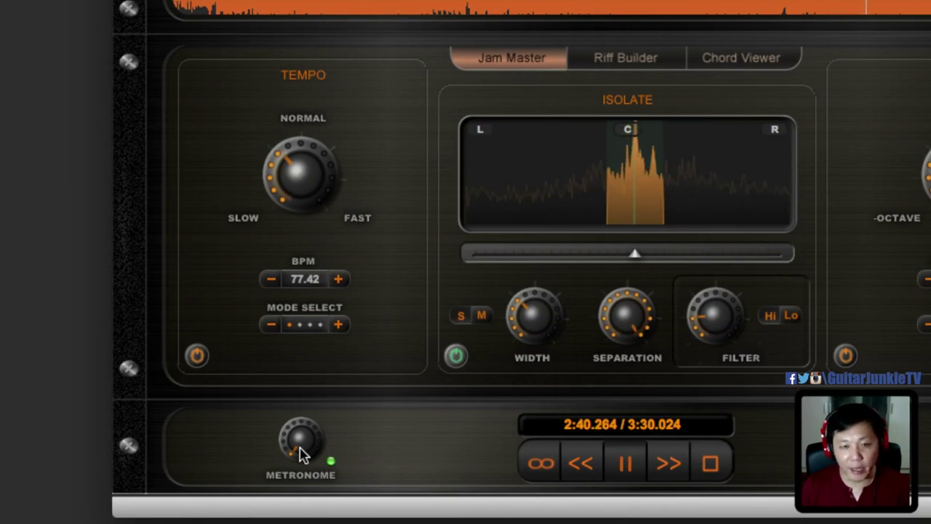
# - Toggle the metronome click track with the Metronome knob
pyautogui.click(297, 418)
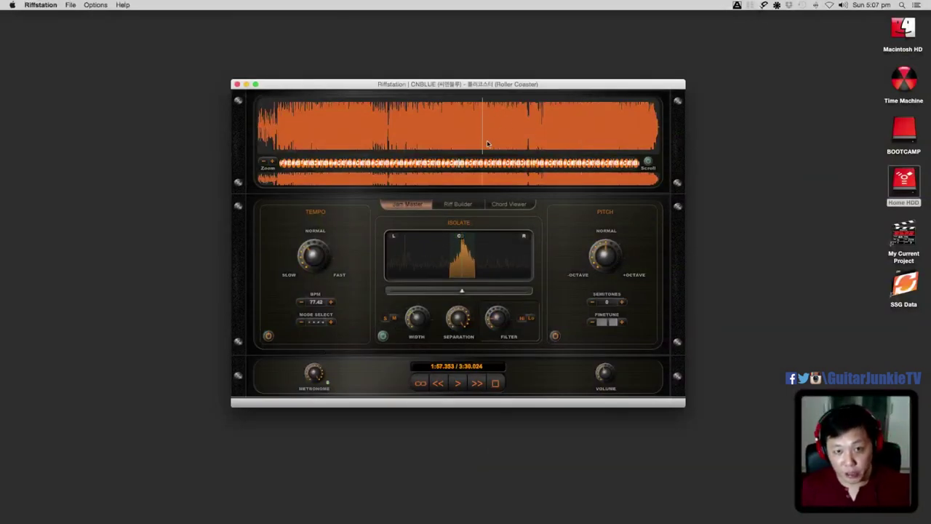
# - Look over the Riff Builder page, then show the Chord Viewer listing B, G#m, C# and F#
pyautogui.click(455, 209)
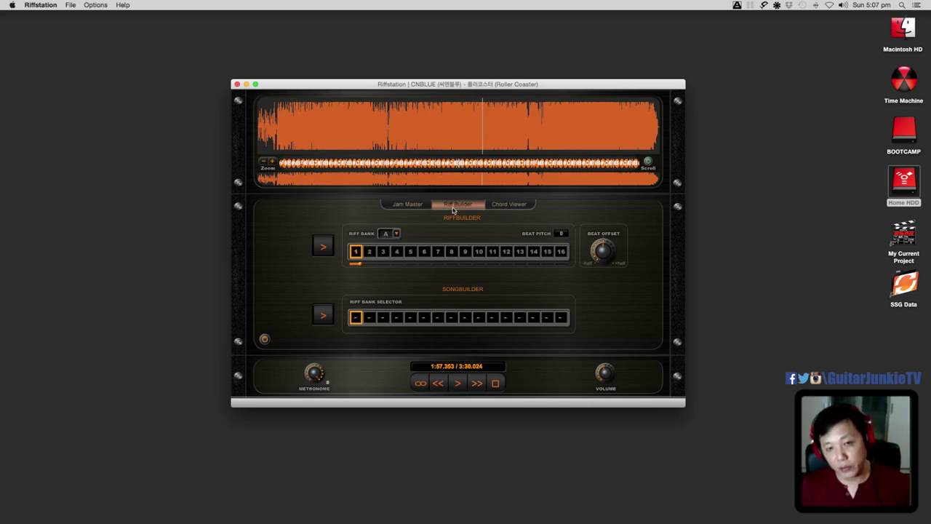
pyautogui.click(519, 207)
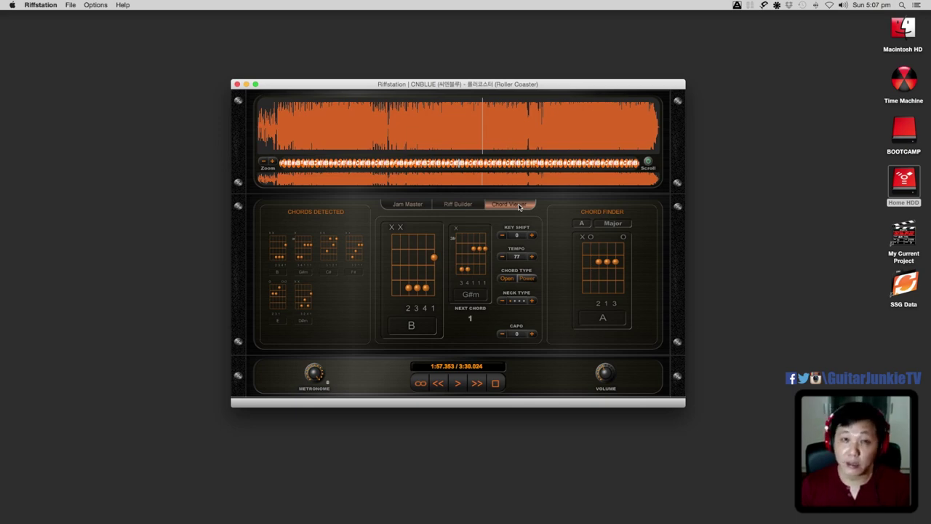
# - Play from about 1:11 with Isolate enabled, following chords in Chord Viewer while adjusting volume and metronome
pyautogui.doubleClick(393, 126)
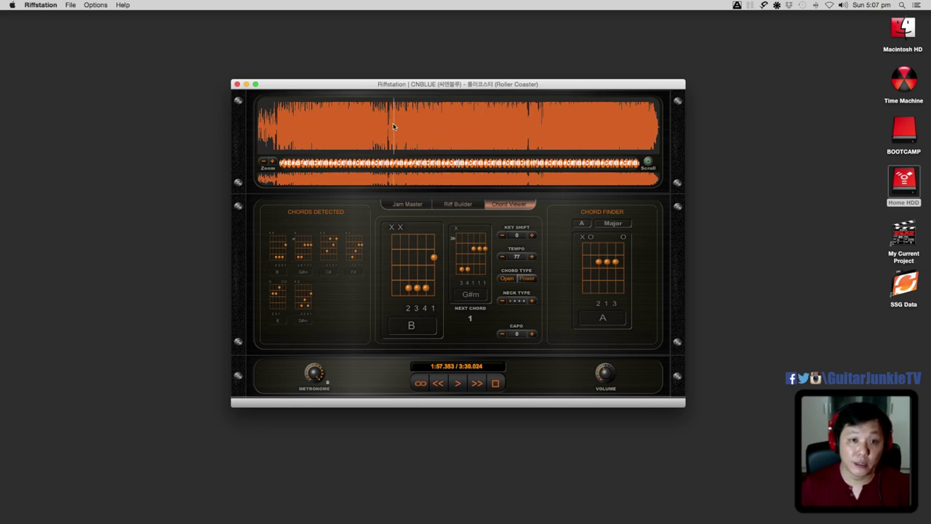
pyautogui.click(407, 205)
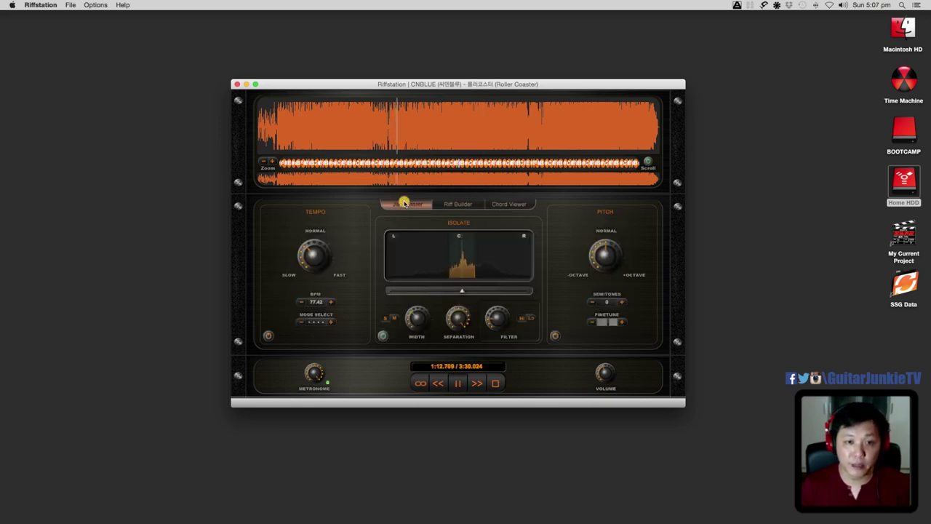
pyautogui.click(382, 338)
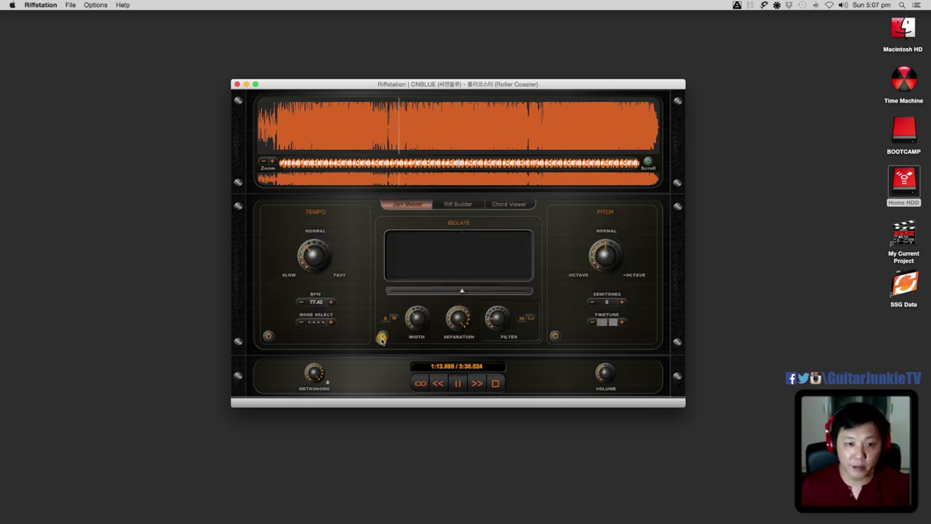
pyautogui.click(510, 205)
pyautogui.moveTo(605, 378); pyautogui.dragTo(605, 372)
pyautogui.click(320, 386)
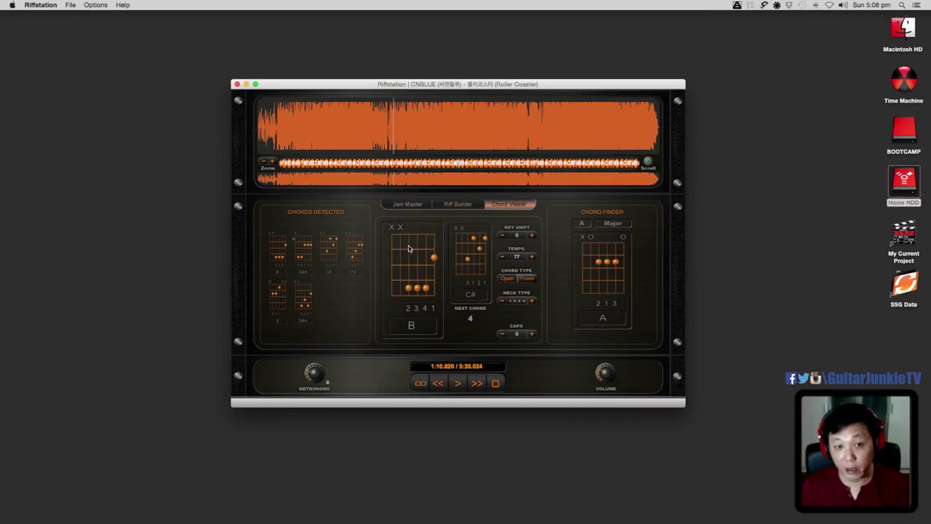
# - Return to the Jam Master tempo, isolate and pitch controls
pyautogui.click(409, 205)
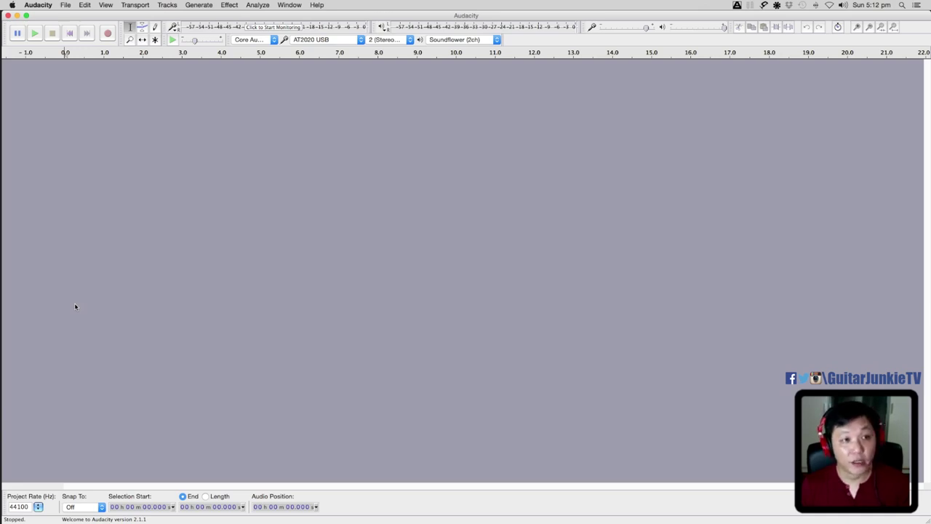
# - Import the Roller Coaster MP3 into Audacity as a stereo 44100 Hz track
pyautogui.click(65, 5)
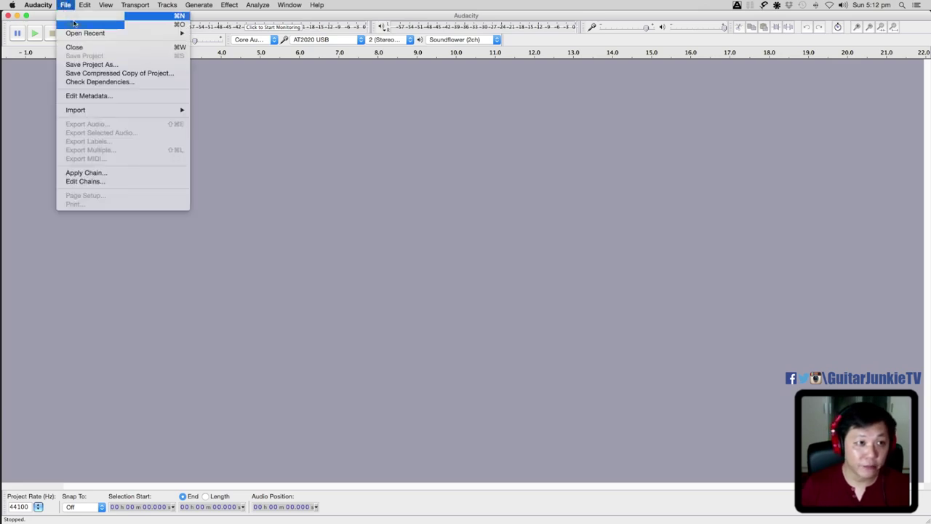
pyautogui.click(74, 25)
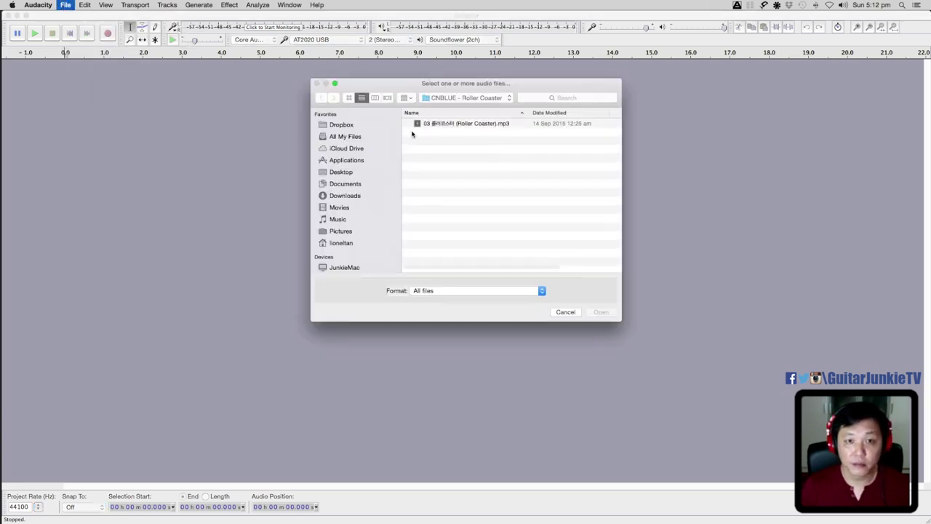
pyautogui.click(454, 125)
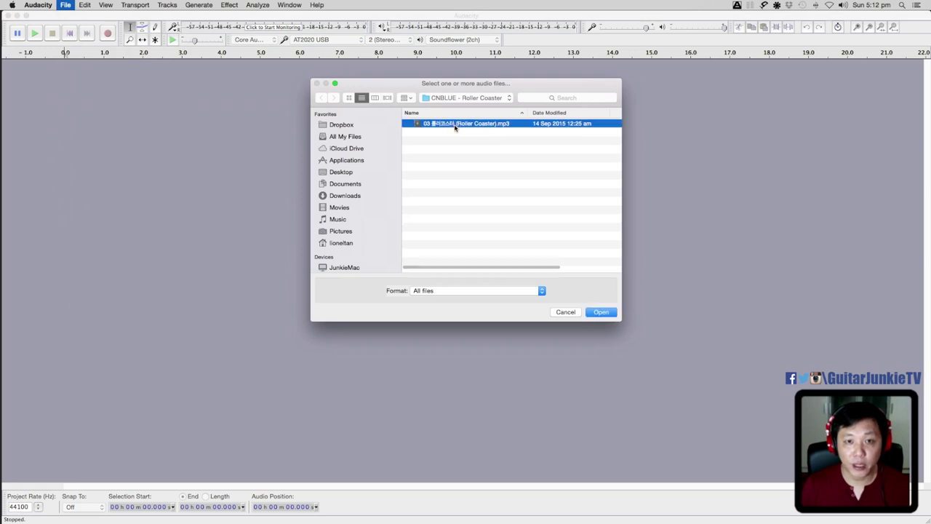
pyautogui.click(601, 314)
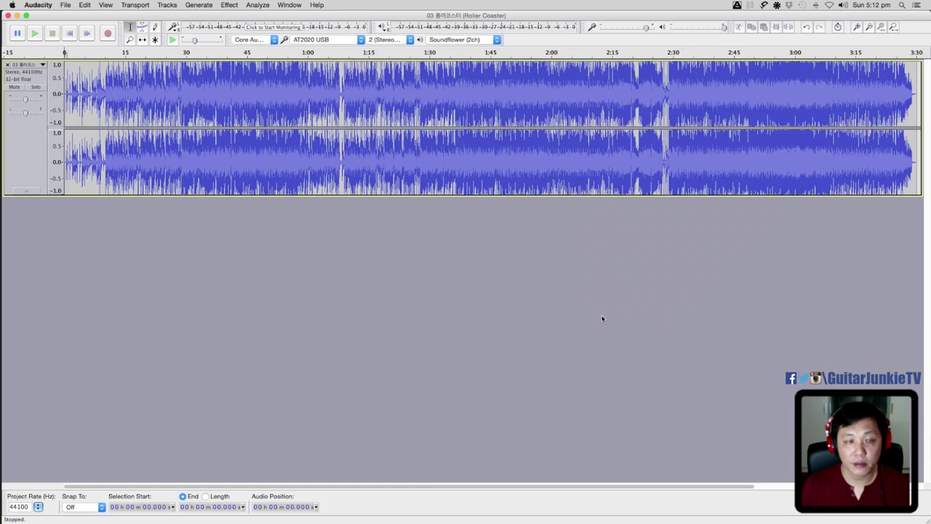
pyautogui.click(184, 125)
pyautogui.press('space')
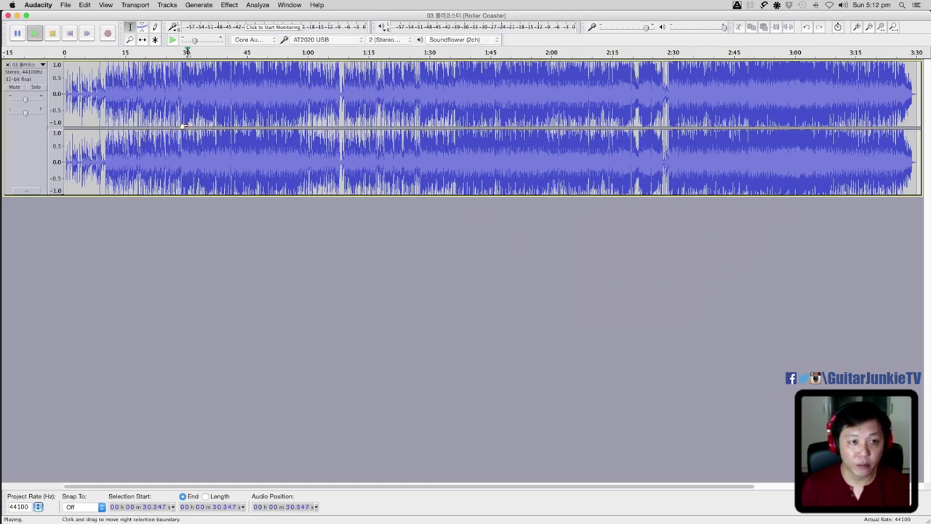
pyautogui.press('space')
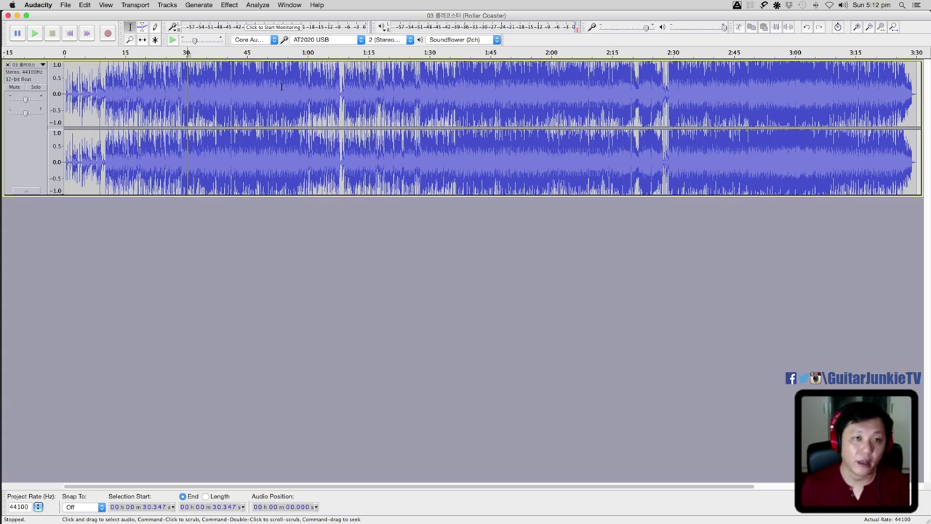
# - Apply Vocal Remover with Remove vocals and Simple (entire spectrum) to the whole song
pyautogui.click(233, 5)
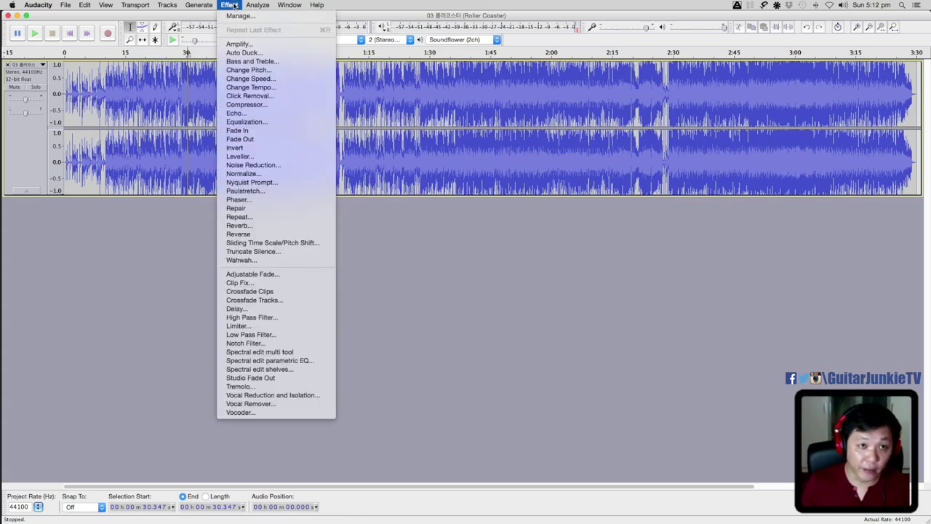
pyautogui.click(279, 405)
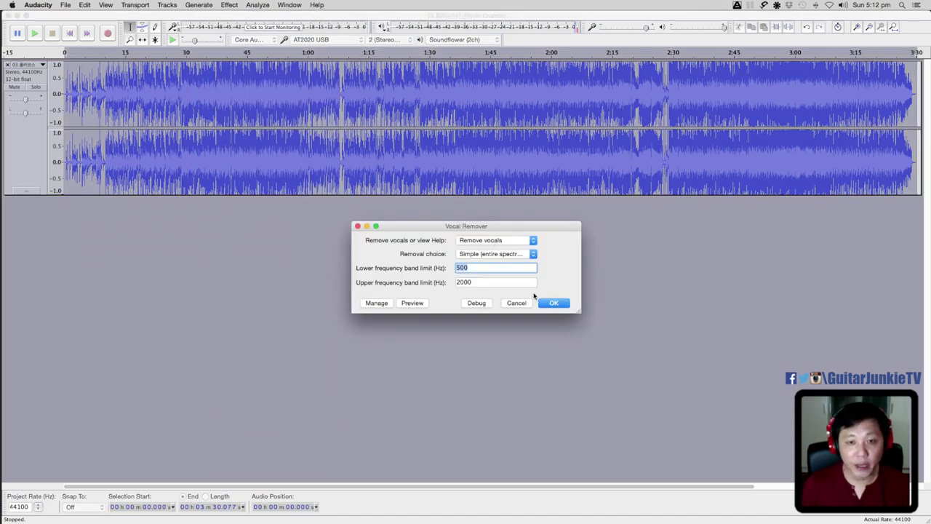
pyautogui.click(554, 303)
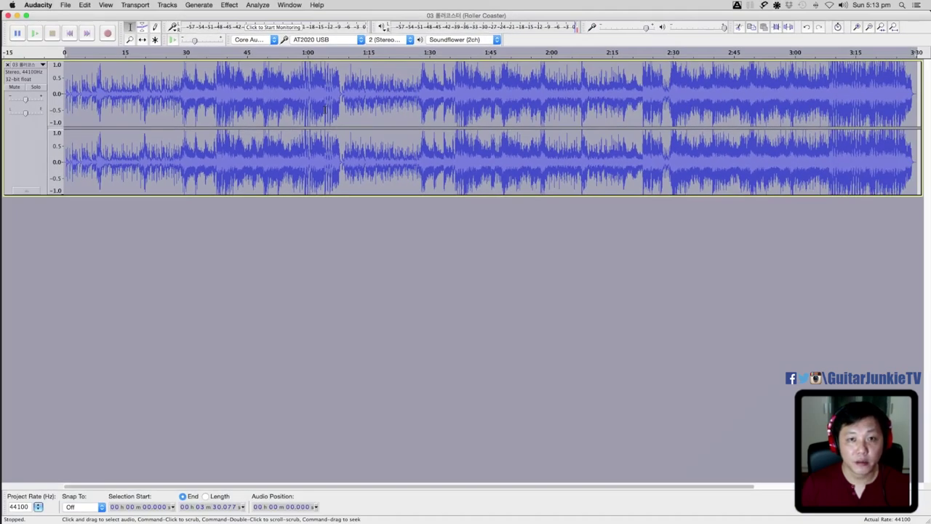
pyautogui.click(280, 98)
pyautogui.press('space')
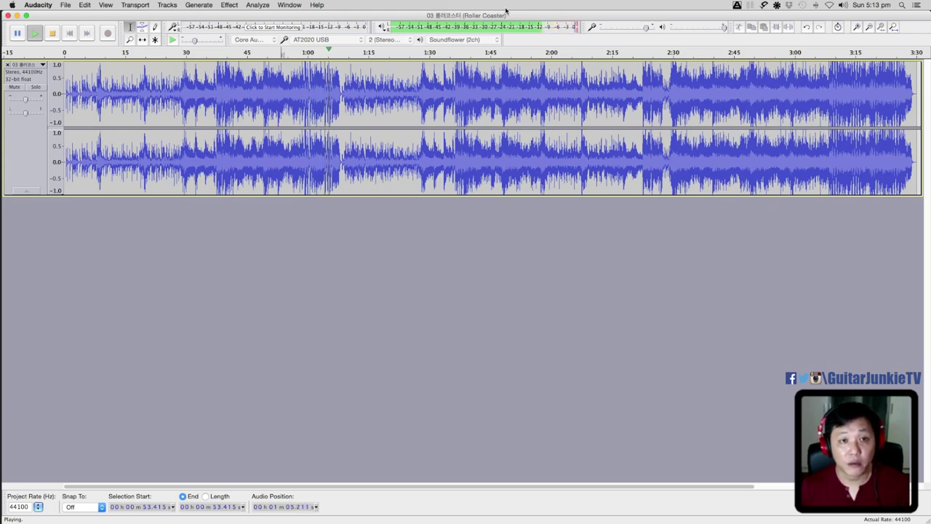
pyautogui.press('space')
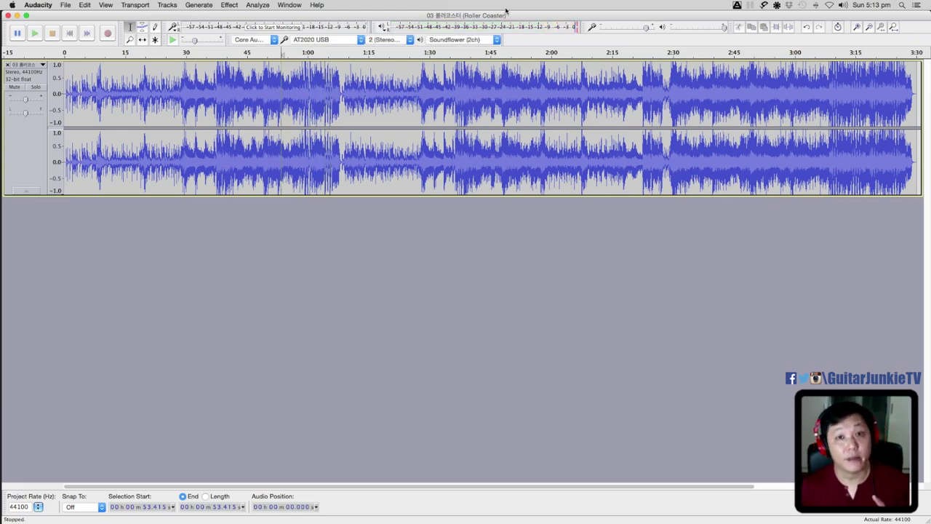